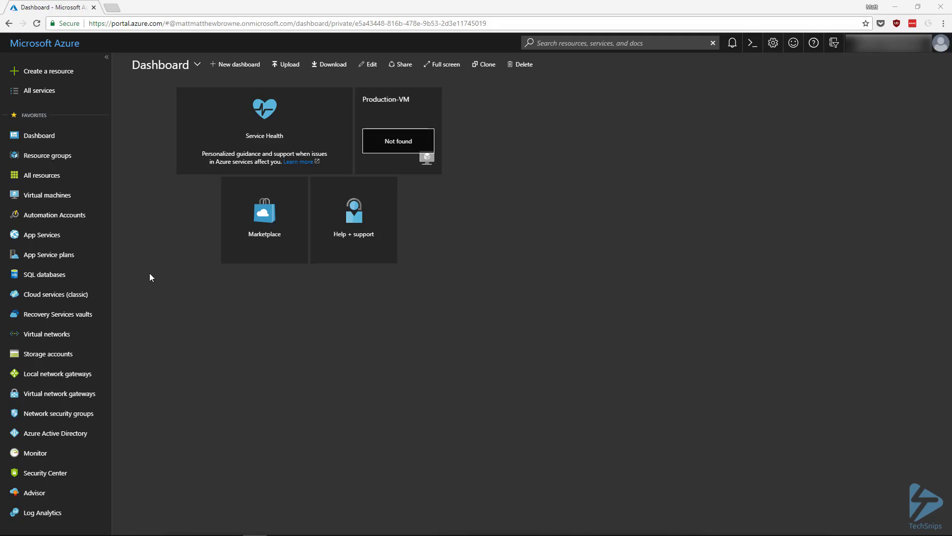
# Review the three running West Europe test virtual machines in the Virtual machines list.
pyautogui.click(46, 196)
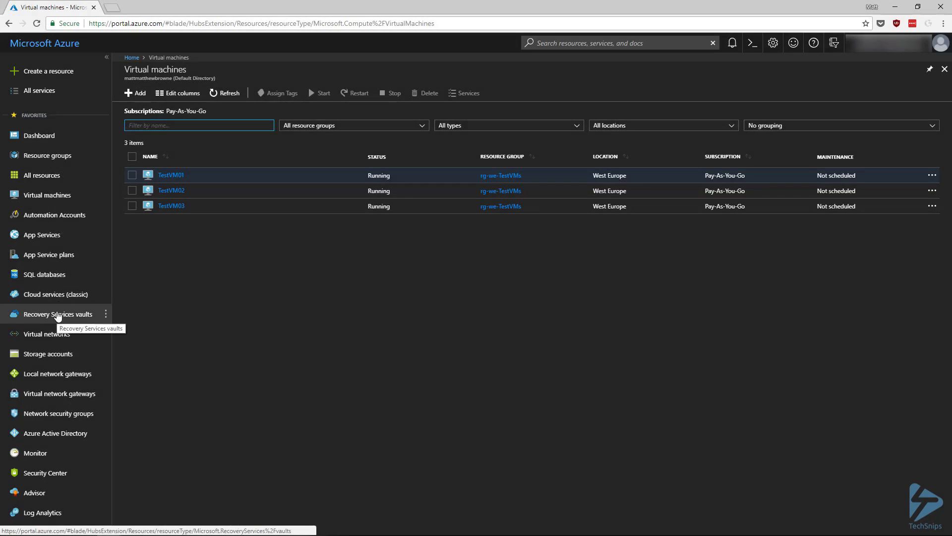
# Create Recovery Services vault Vault01 in UK West, refresh the vault list, and open Vault01.
pyautogui.click(57, 315)
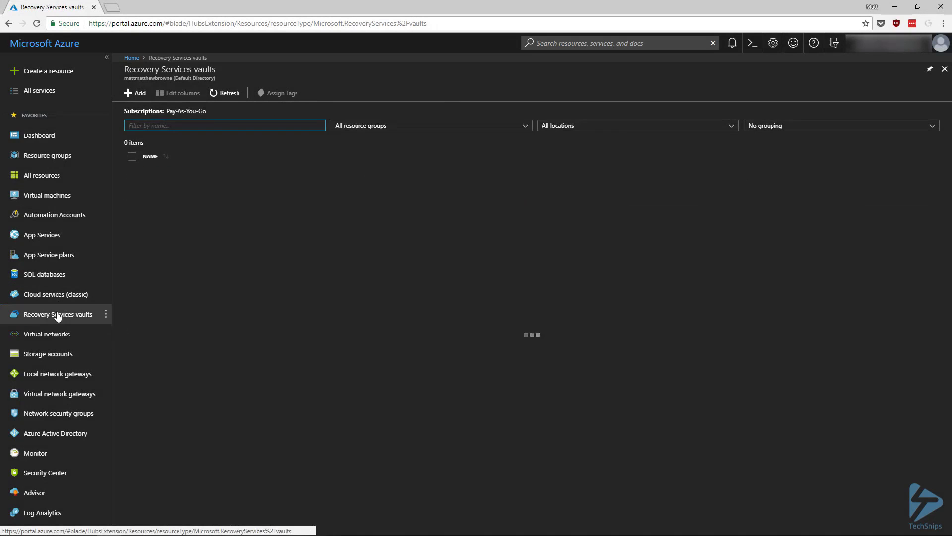
pyautogui.click(134, 96)
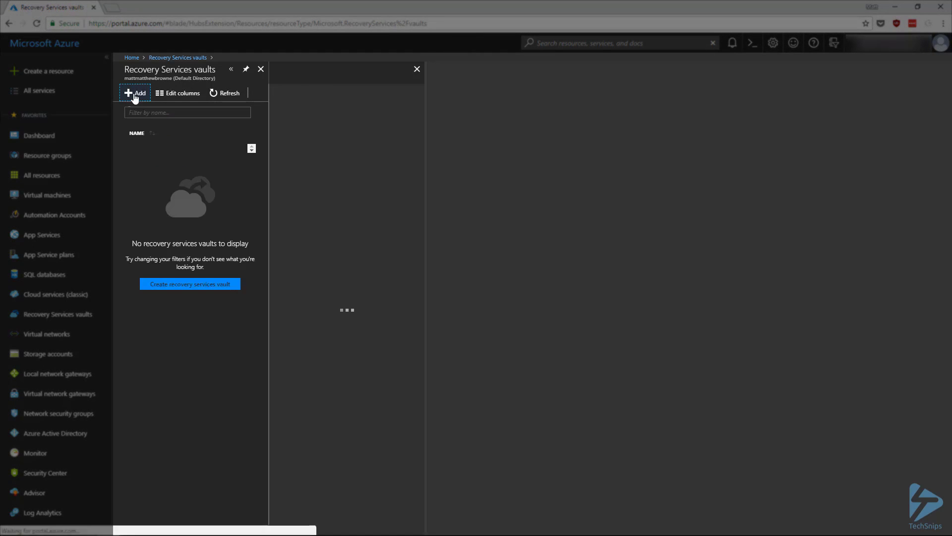
pyautogui.write('Vault')
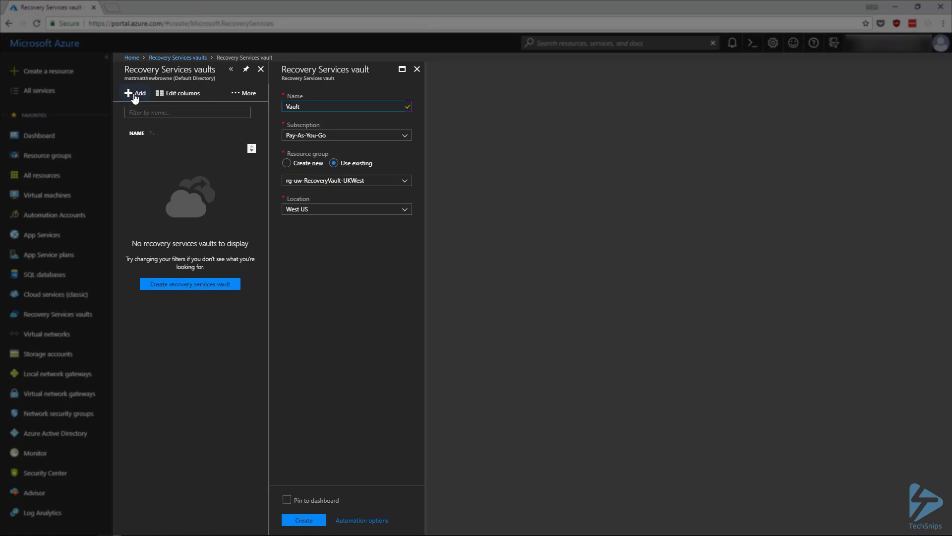
pyautogui.write('01')
pyautogui.click(359, 212)
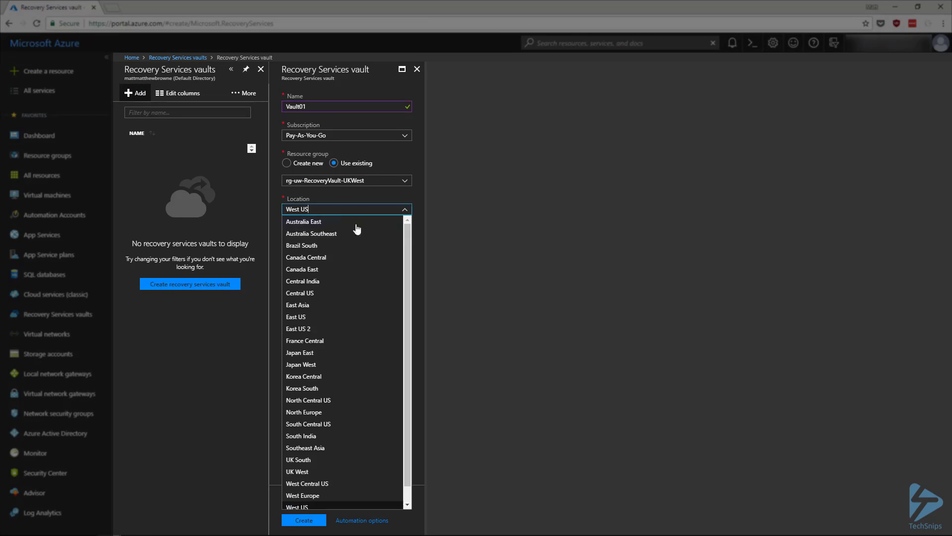
pyautogui.click(306, 472)
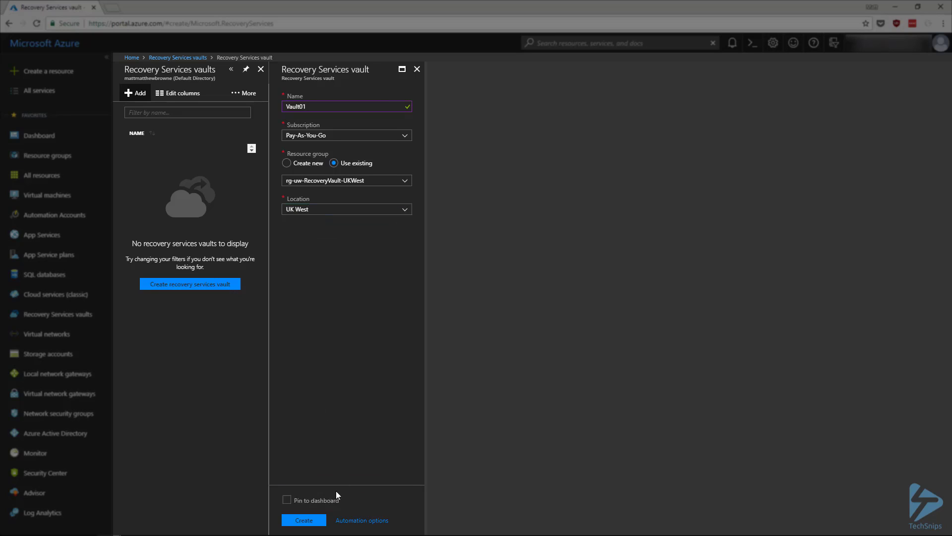
pyautogui.click(310, 521)
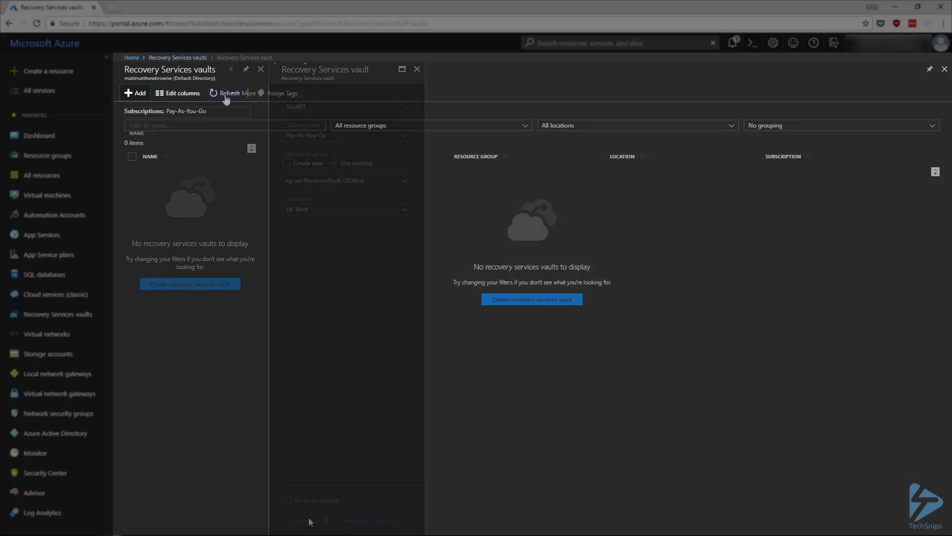
pyautogui.click(228, 95)
pyautogui.click(163, 177)
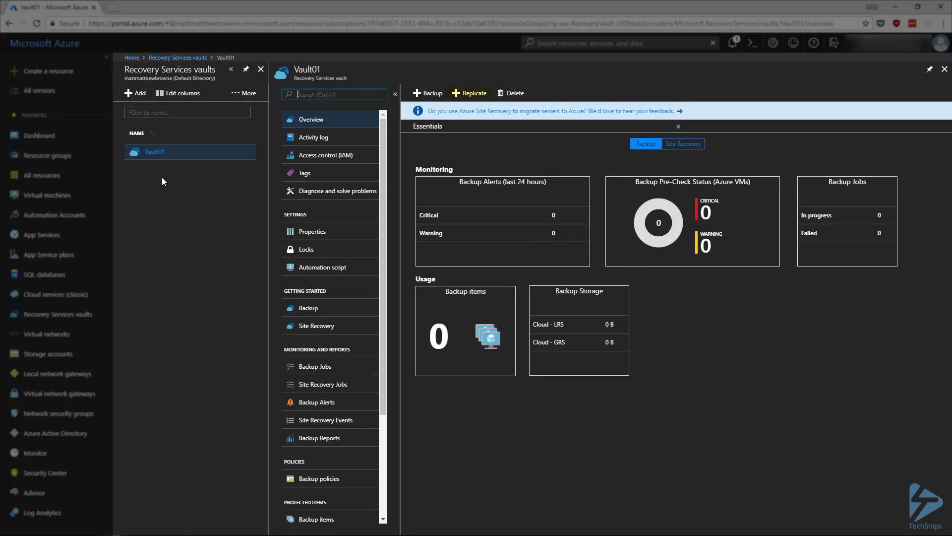
# Start replication from Azure source West Europe (rg-we-TestVMs) with TestVM03 selected.
pyautogui.click(469, 92)
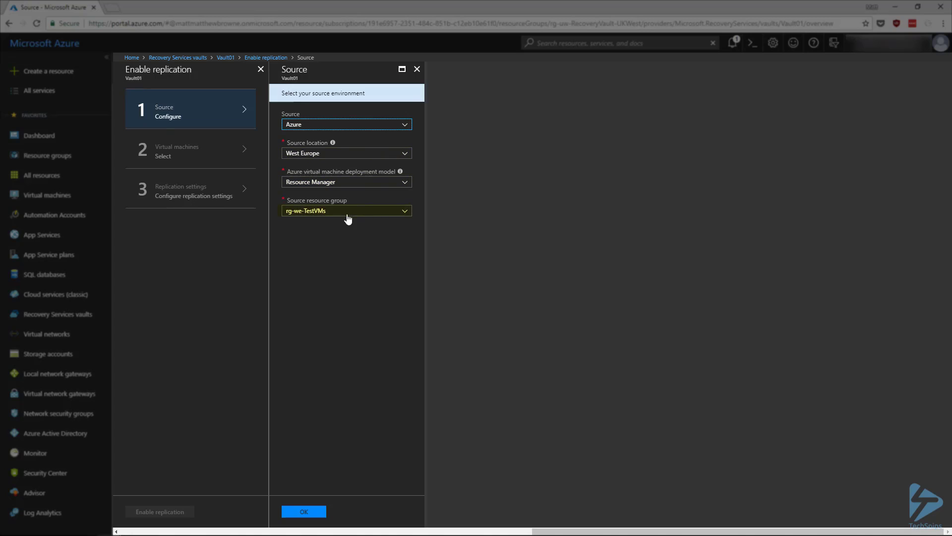
pyautogui.click(311, 510)
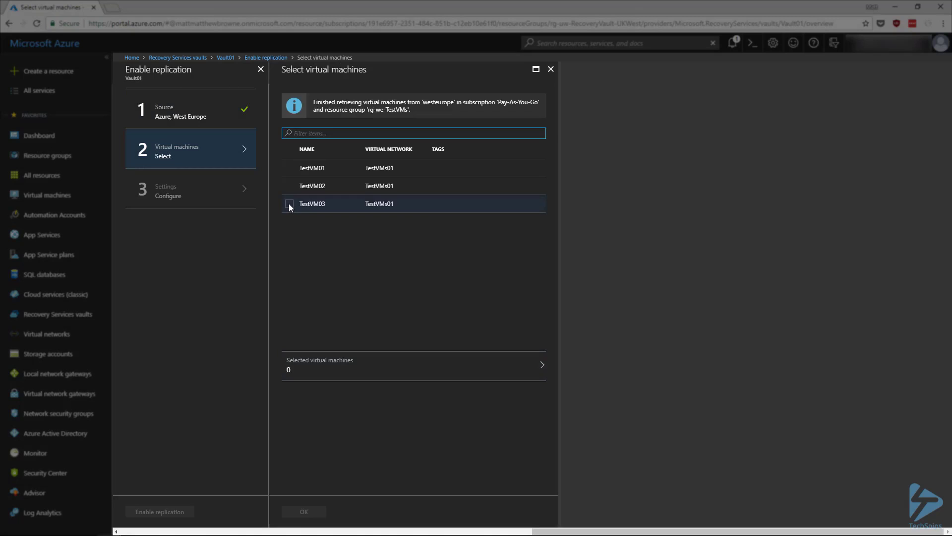
pyautogui.click(290, 204)
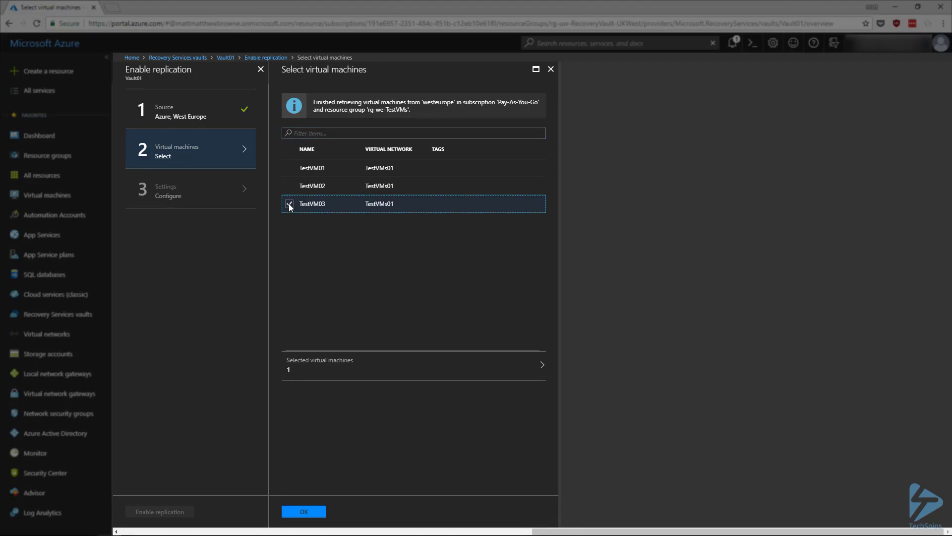
pyautogui.click(311, 513)
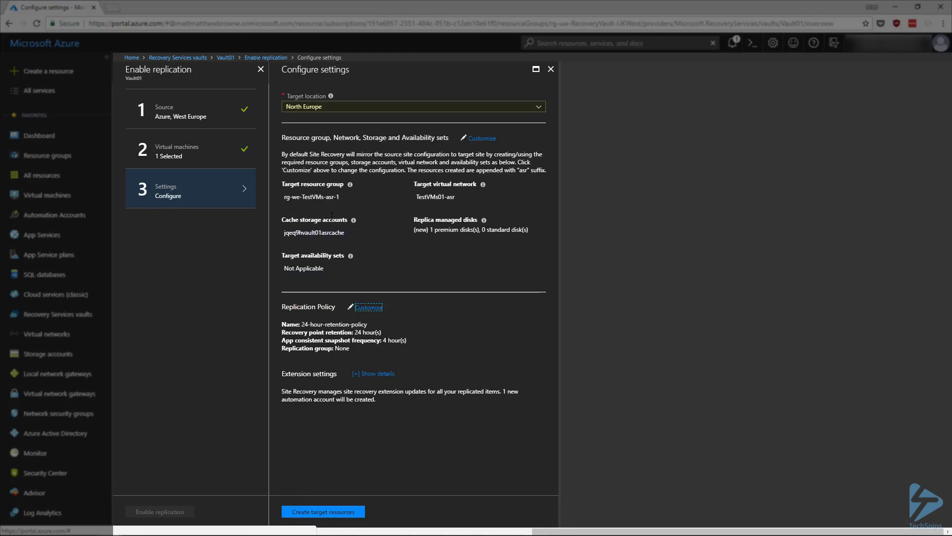
# Set the target location to UK West, create target resources, and enable TestVM03 replication.
pyautogui.click(383, 107)
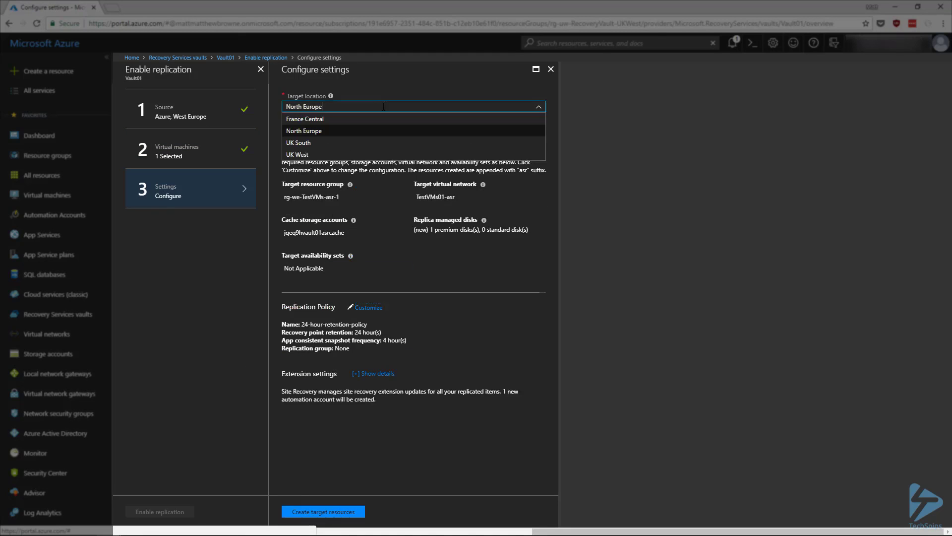
pyautogui.click(319, 155)
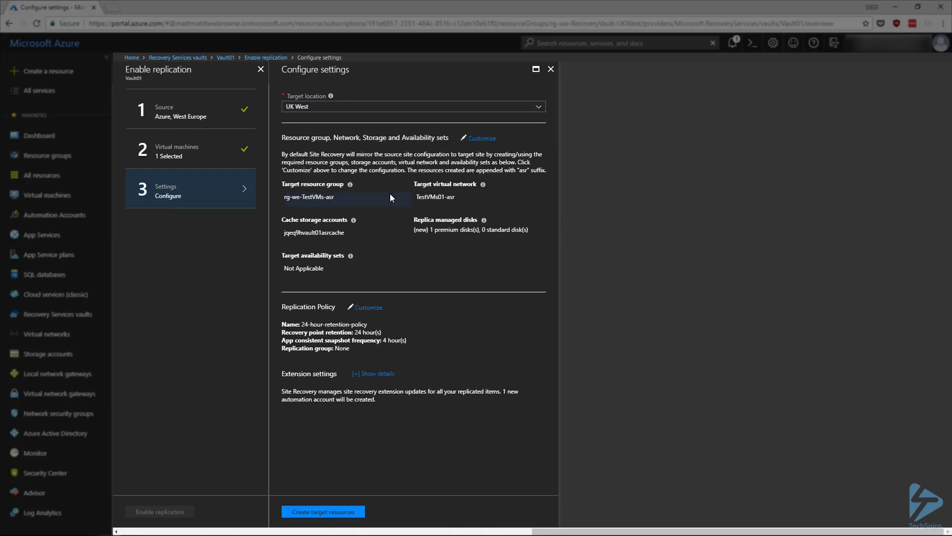
pyautogui.click(328, 512)
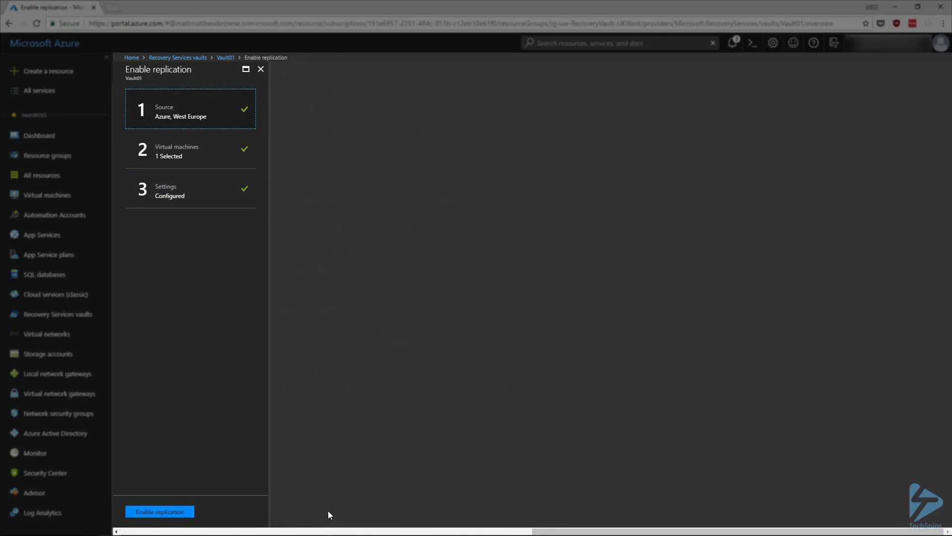
pyautogui.click(186, 515)
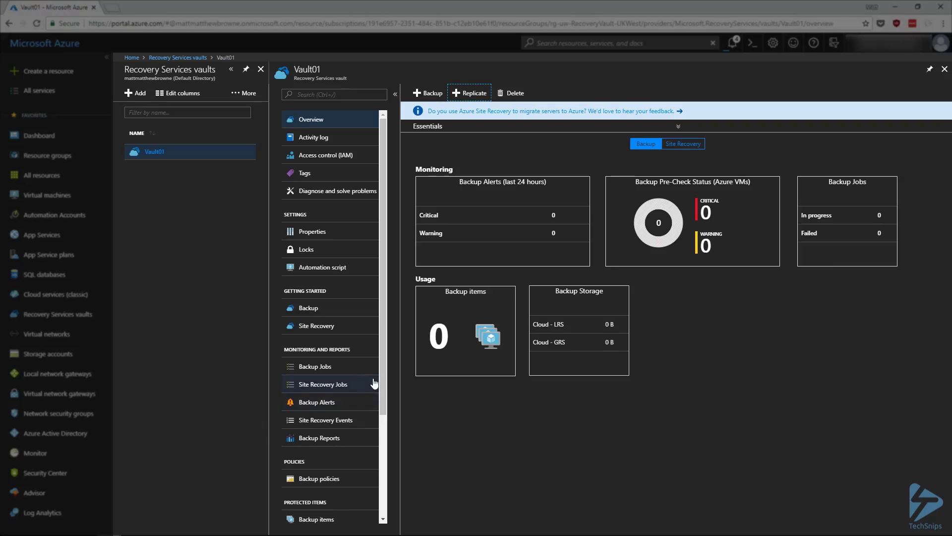
pyautogui.moveTo(382, 372); pyautogui.dragTo(391, 453)
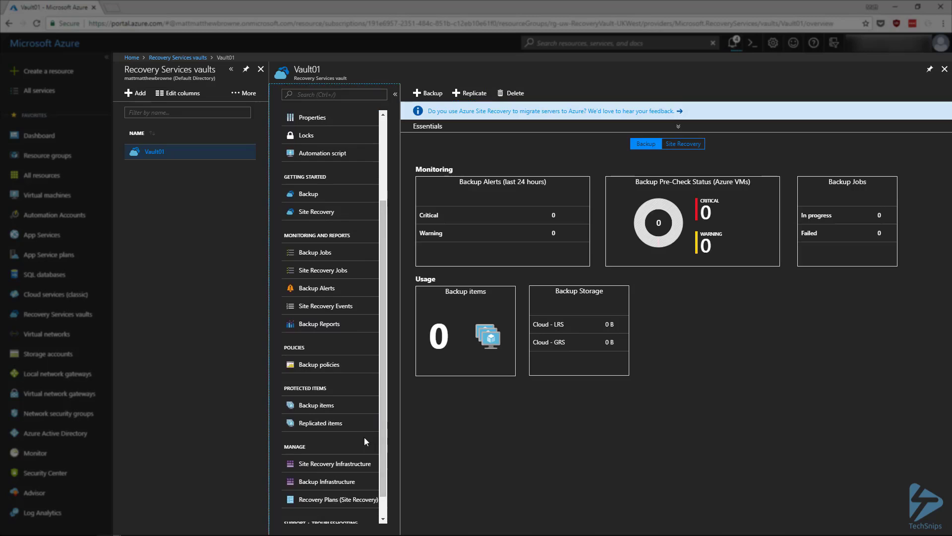
# Open TestVM03's replication overview from Vault01's Replicated items list.
pyautogui.click(321, 423)
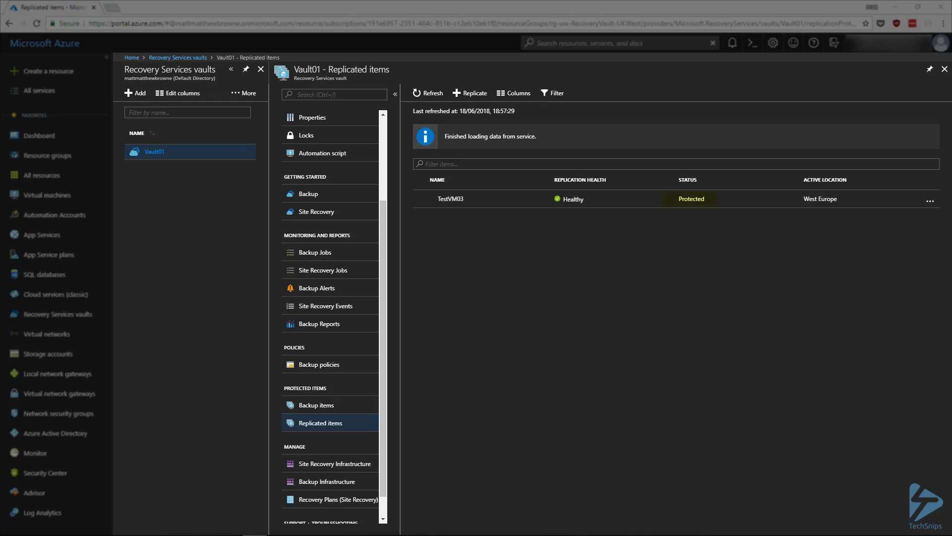
pyautogui.click(459, 203)
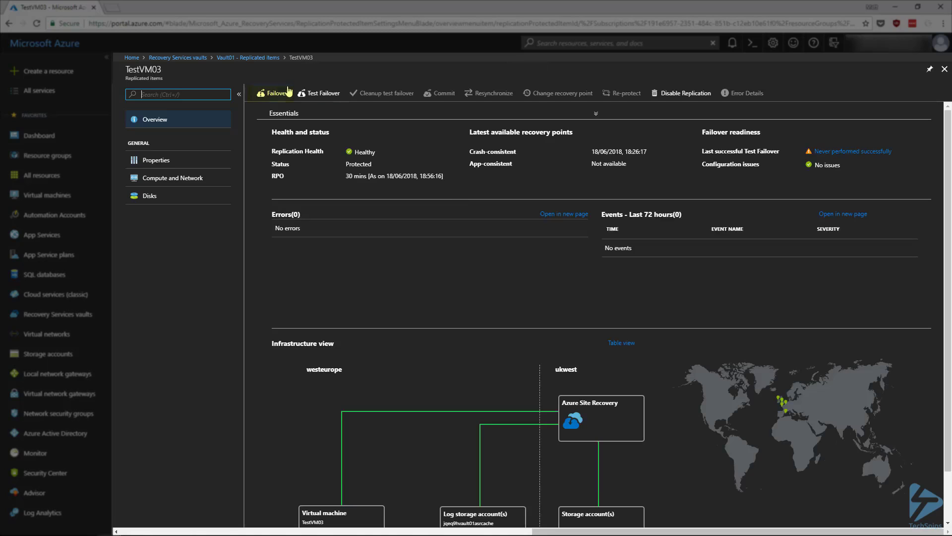
# Fail TestVM03 over without a test failover, then check notifications and the virtual machines list.
pyautogui.click(274, 93)
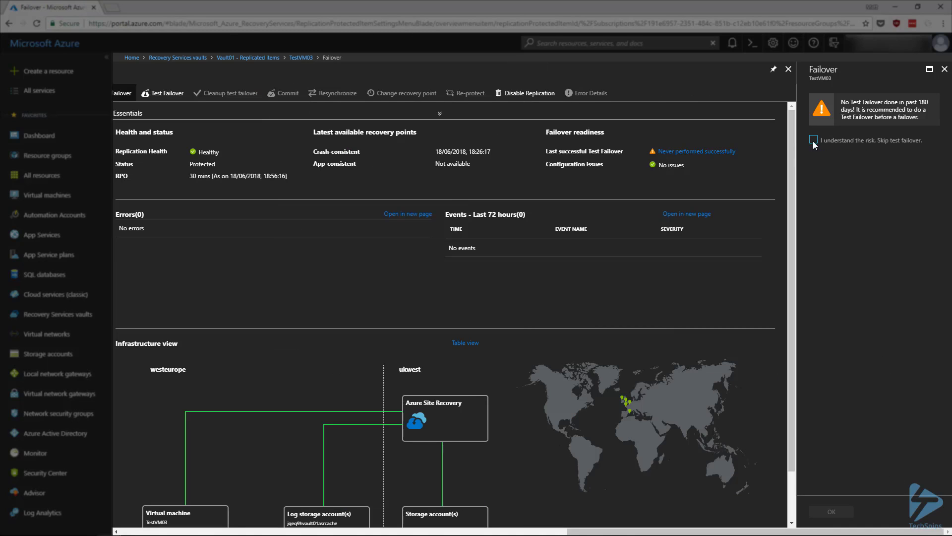
pyautogui.click(815, 141)
pyautogui.click(826, 511)
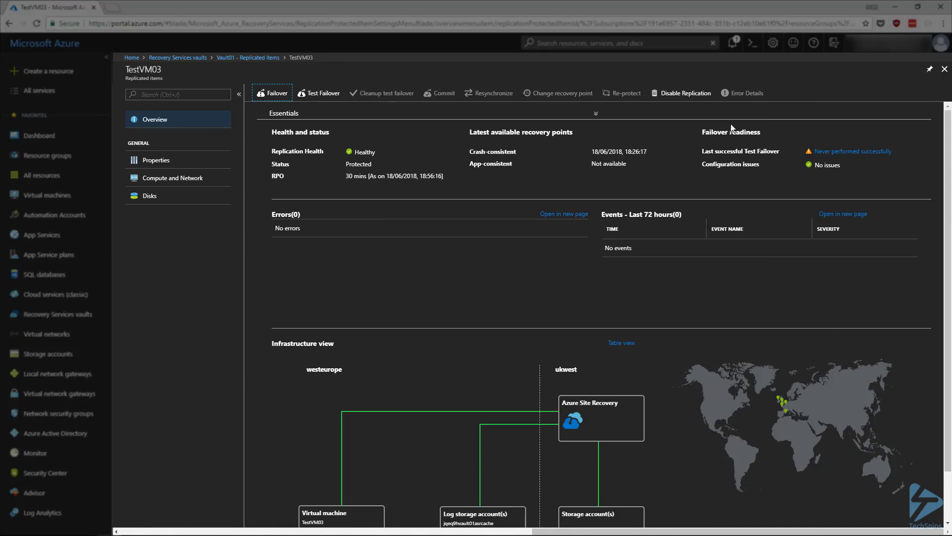
pyautogui.click(733, 43)
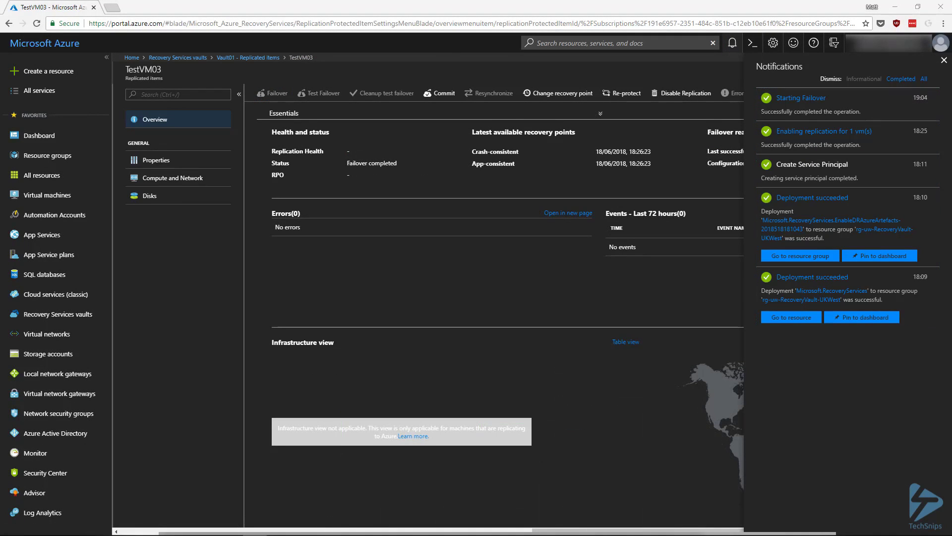
pyautogui.click(50, 197)
# Close notifications and show the Recovery Services vaults list with Vault01 in UK West.
pyautogui.click(733, 42)
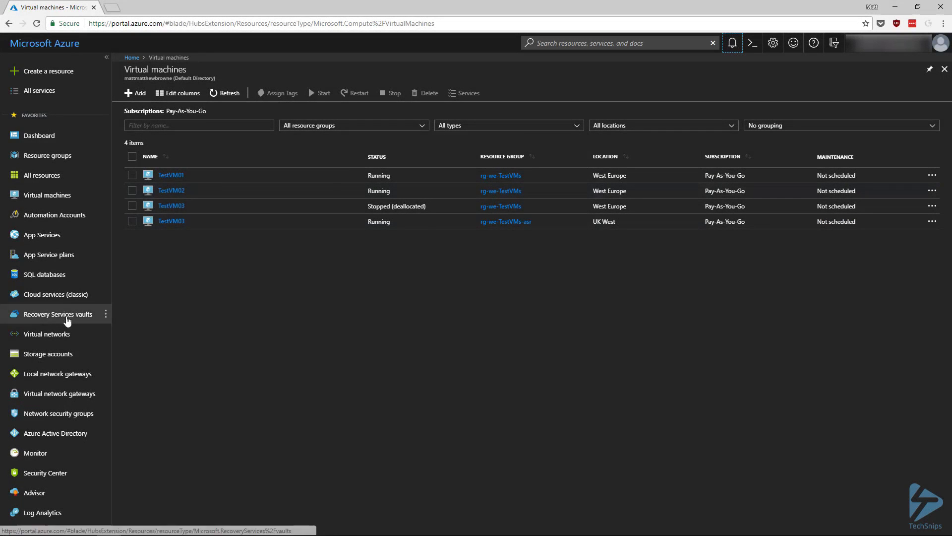
pyautogui.click(67, 314)
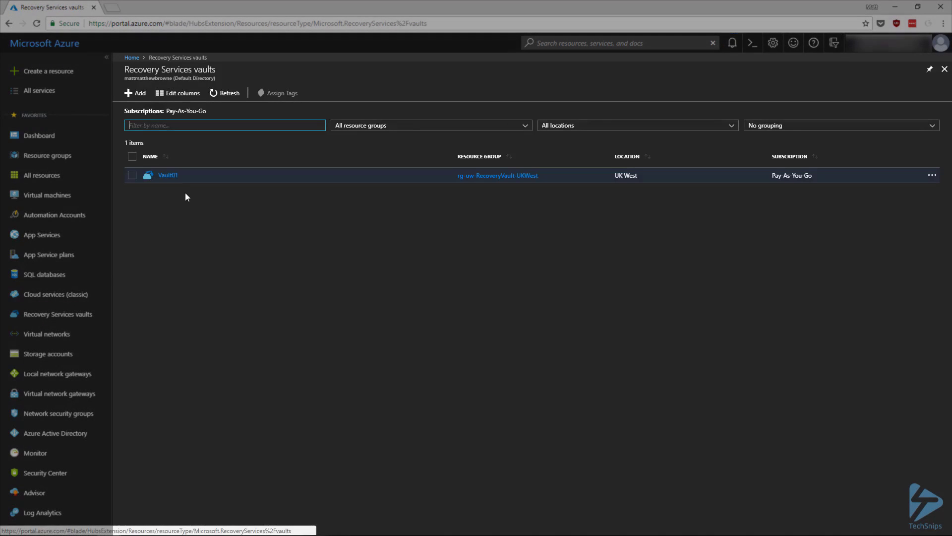
# Disable replication for TestVM03 from Vault01's Replicated items and confirm the removal.
pyautogui.click(168, 176)
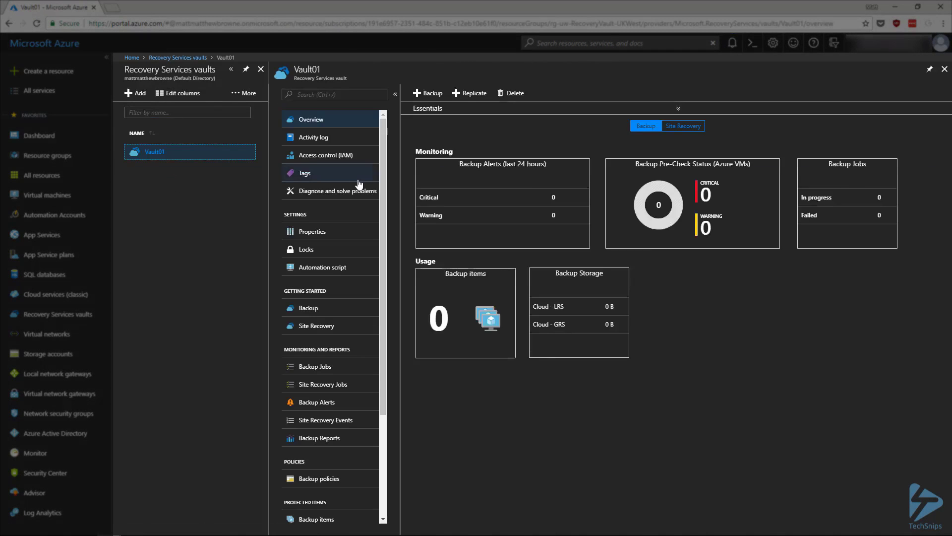
pyautogui.moveTo(379, 185); pyautogui.dragTo(386, 278)
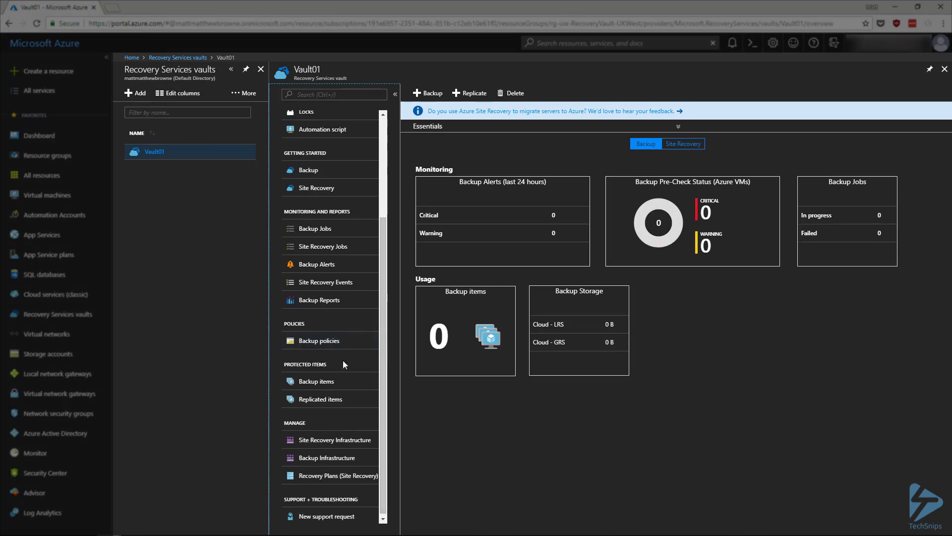
pyautogui.click(332, 402)
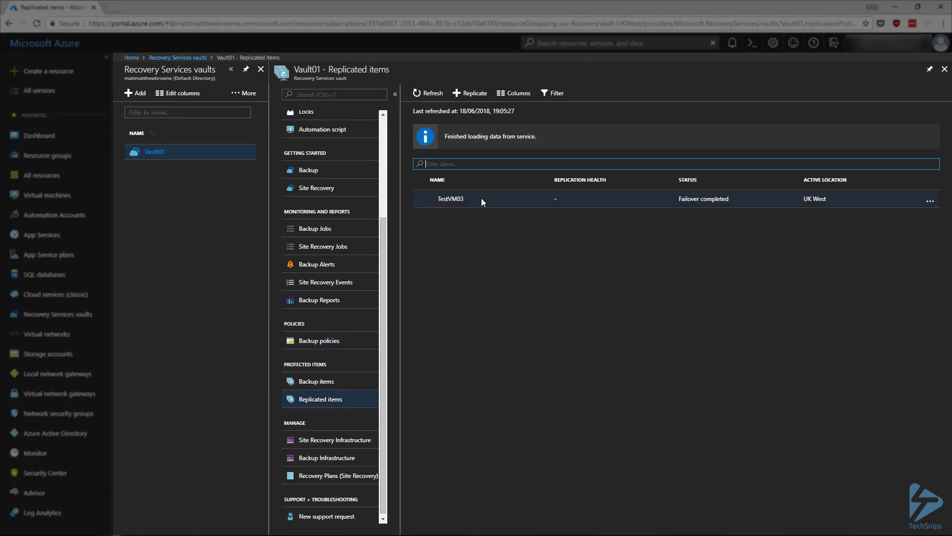
pyautogui.click(481, 198)
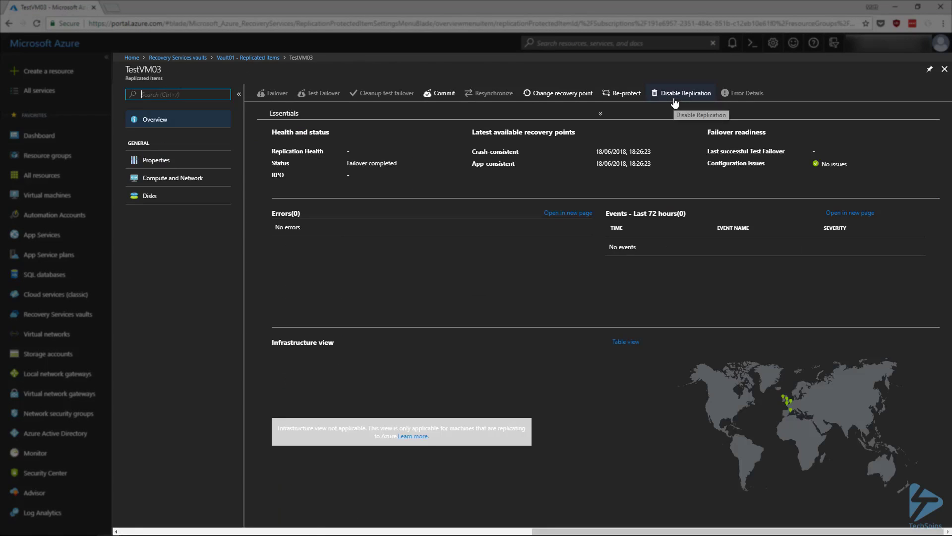
pyautogui.click(674, 101)
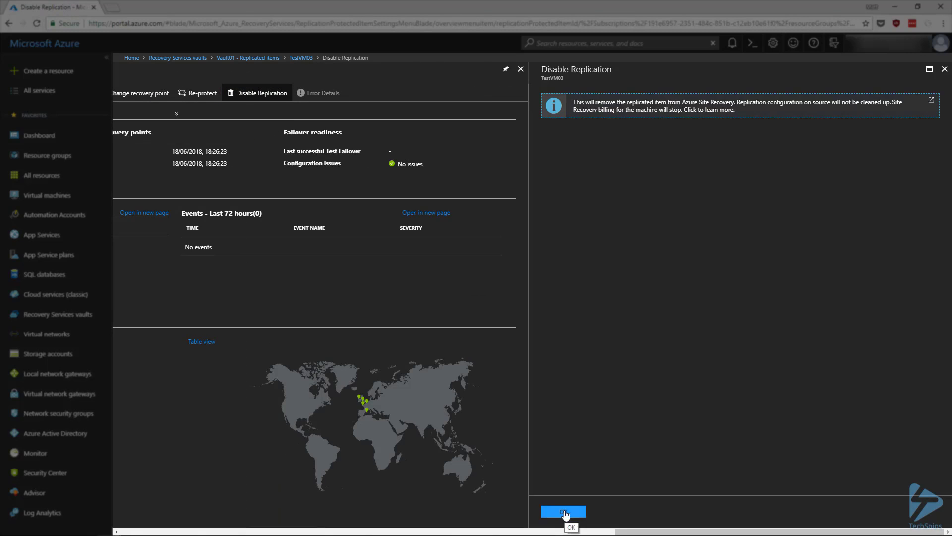
pyautogui.click(565, 511)
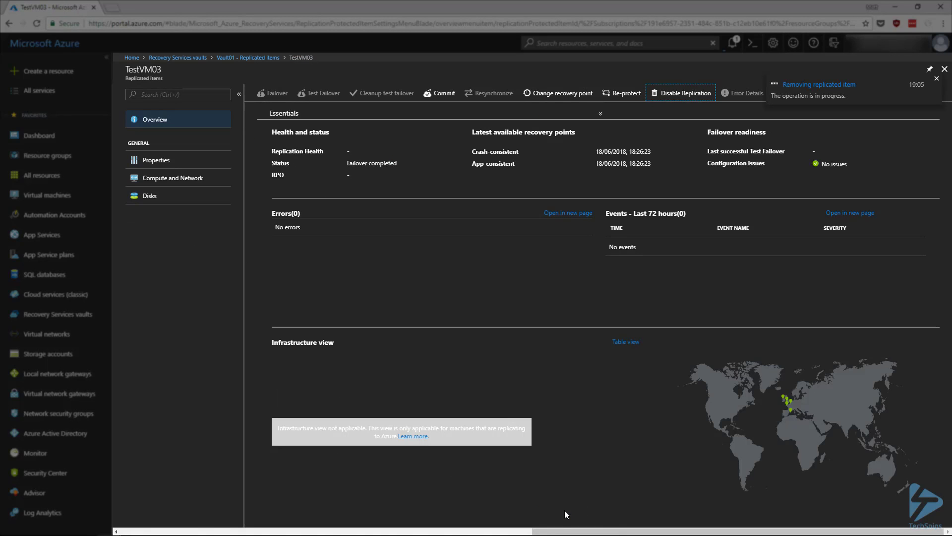